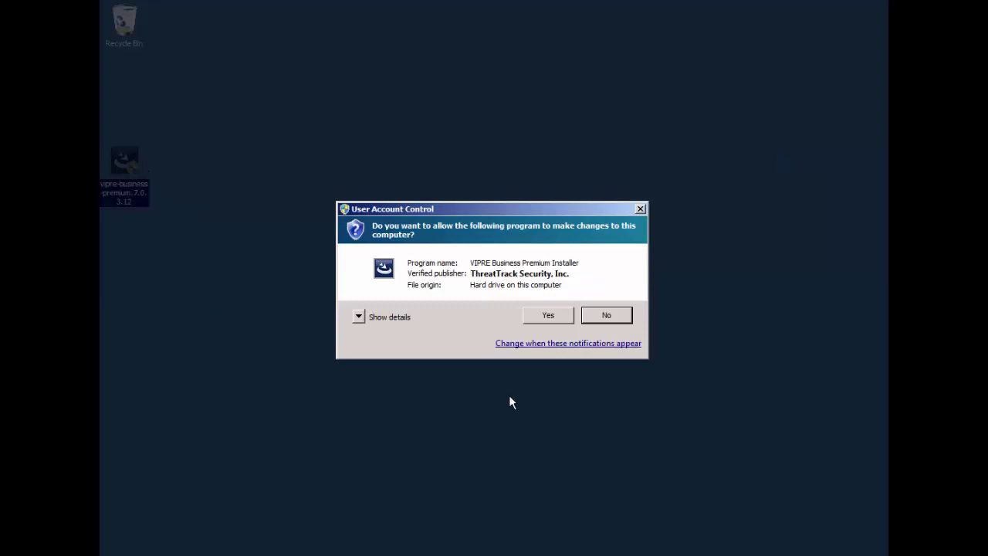
# Allow the installer to run, pass the welcome page, and accept the licence agreement
pyautogui.click(548, 317)
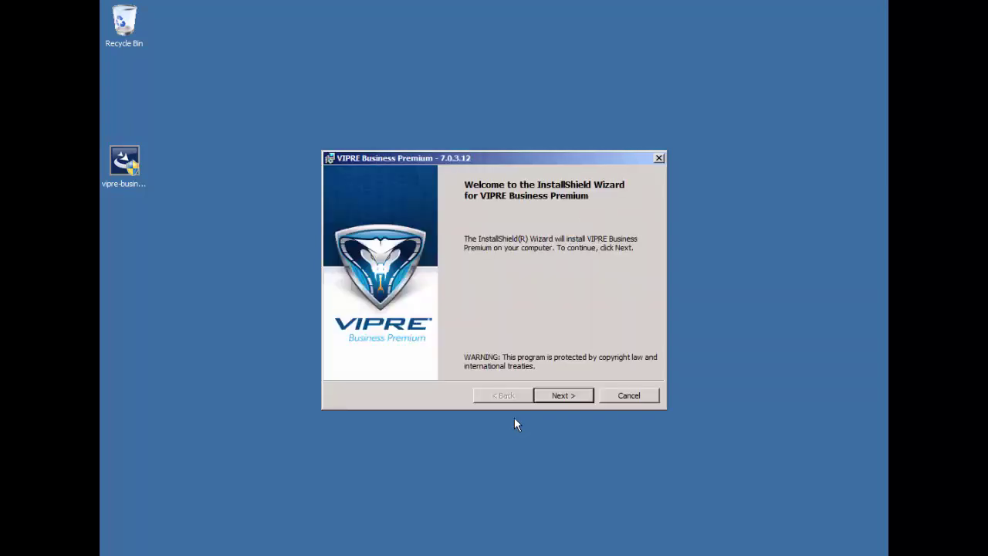
pyautogui.click(577, 395)
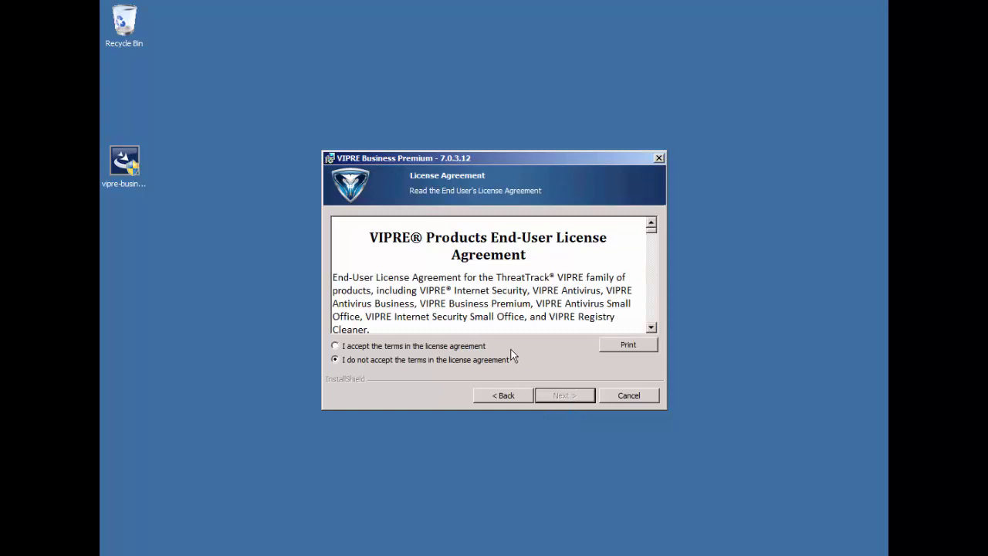
pyautogui.click(345, 346)
pyautogui.click(566, 396)
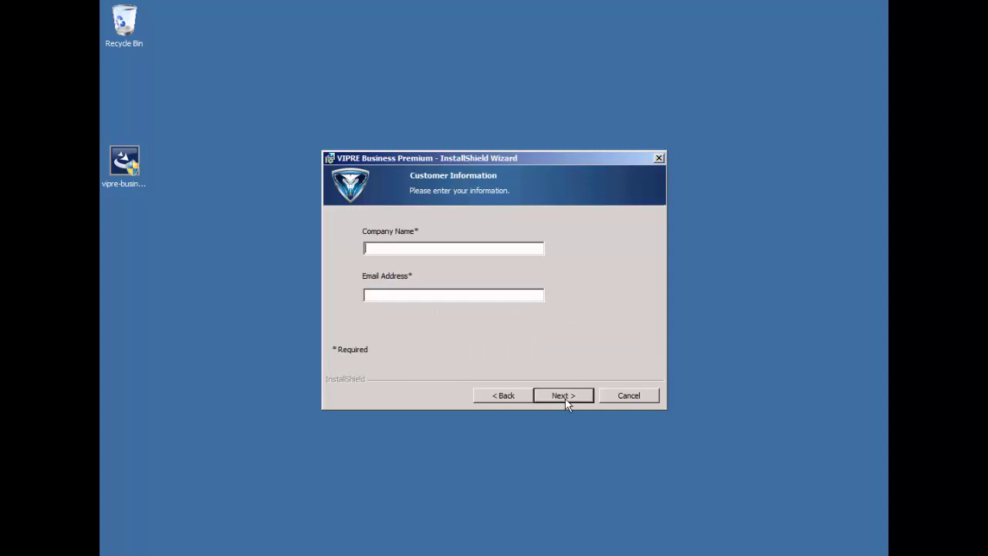
# Enter company name 'aaa' and the contact e-mail address as customer information
pyautogui.write('aaa')
pyautogui.press('Tab')
pyautogui.write('ggg@jdjdj.com')
# Submit the customer details and keep the default C:\Program Files (x86)\VIPRE Business\ install folder
pyautogui.click(565, 402)
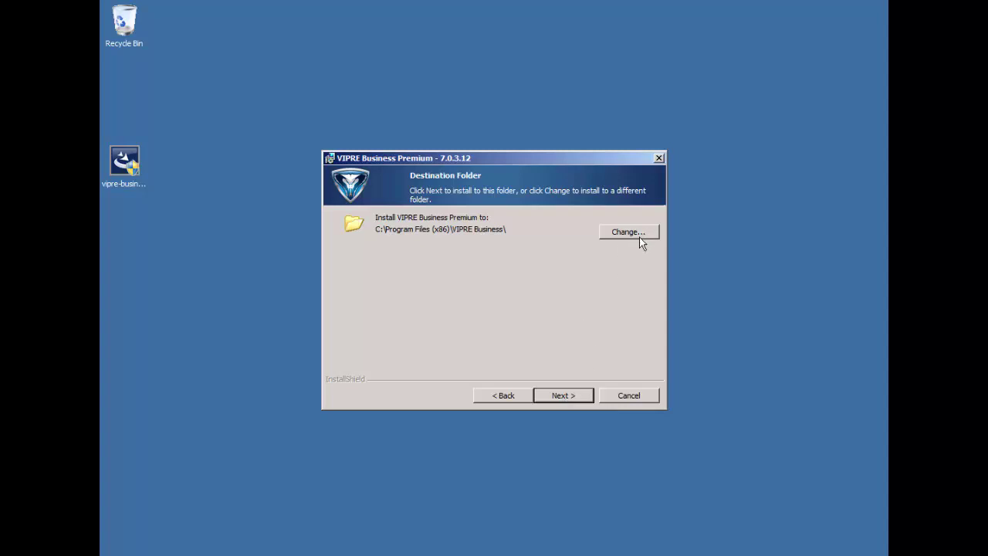
pyautogui.click(569, 397)
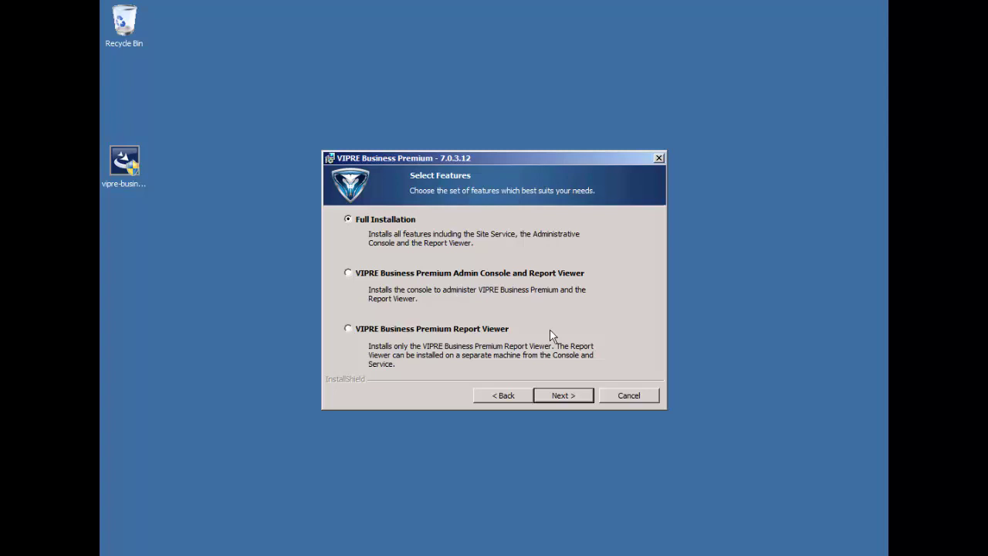
# Keep Full Installation and install VIPRE Business Premium until the configuration wizard launches
pyautogui.click(571, 395)
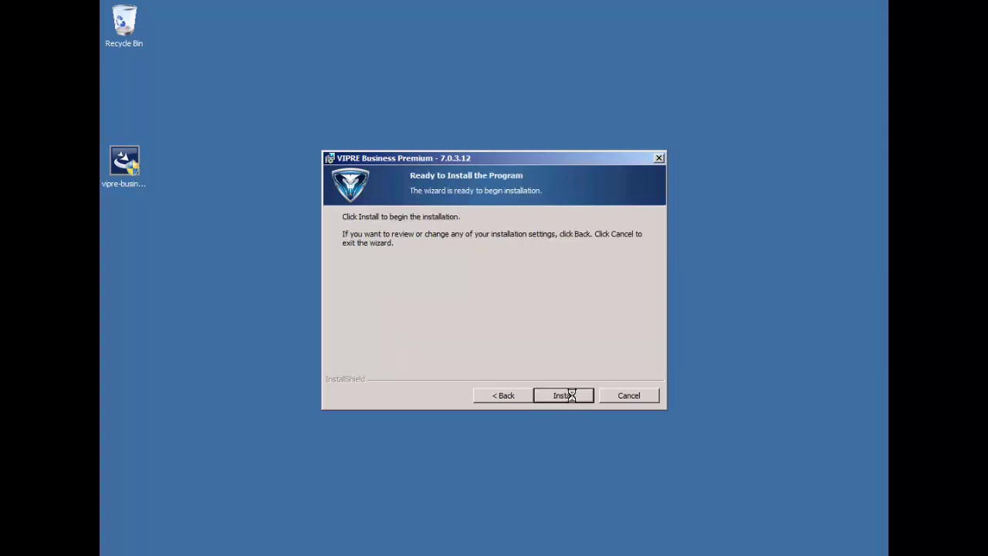
pyautogui.click(571, 396)
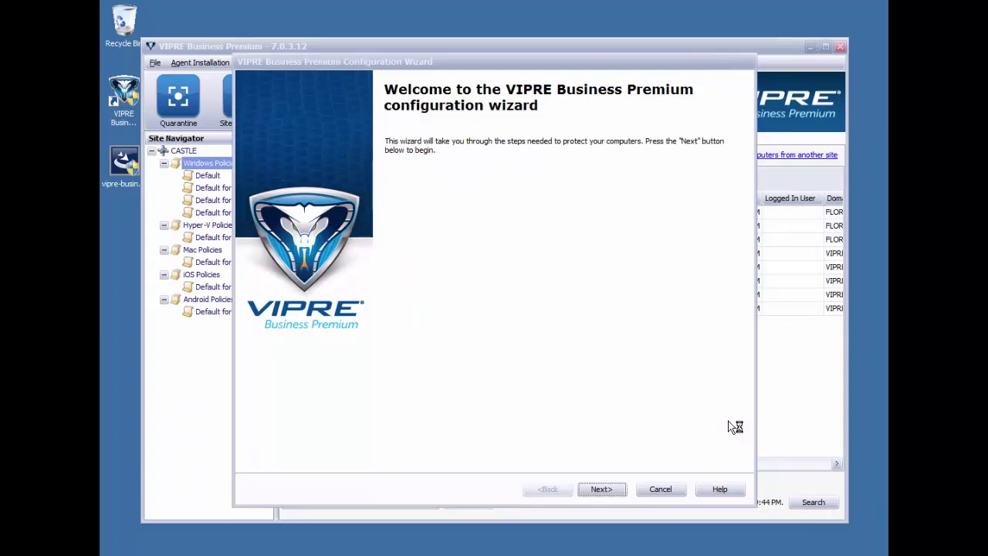
# Start the configuration wizard and continue past the Registration page to Alert Recipients
pyautogui.click(615, 489)
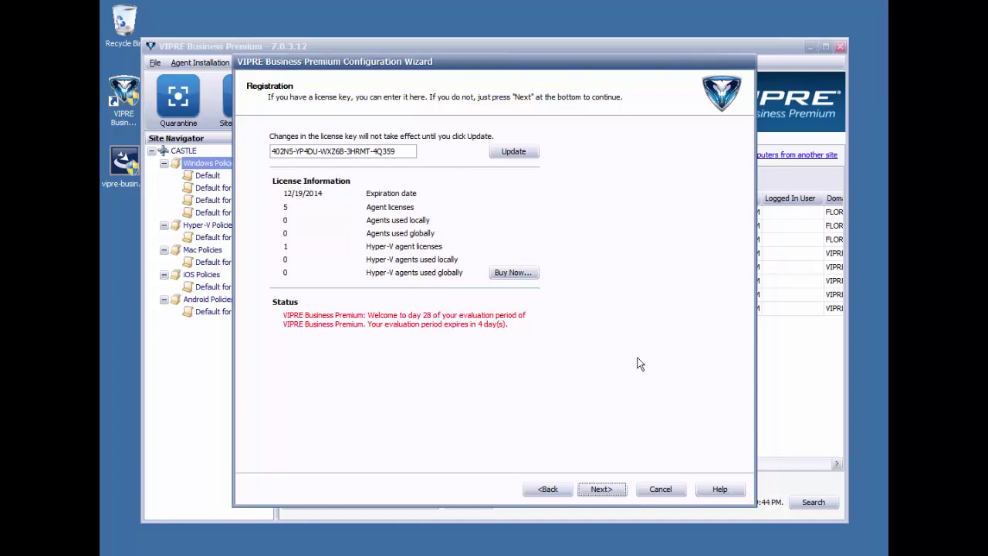
pyautogui.click(617, 488)
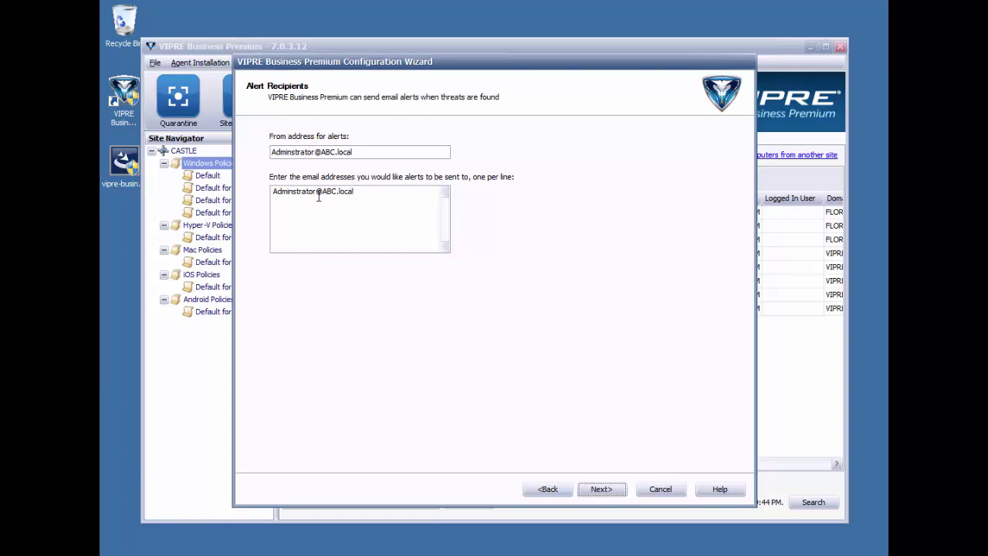
# Keep the prefilled alert addresses and the default Workstations and 'Default for Servers' policies
pyautogui.click(617, 492)
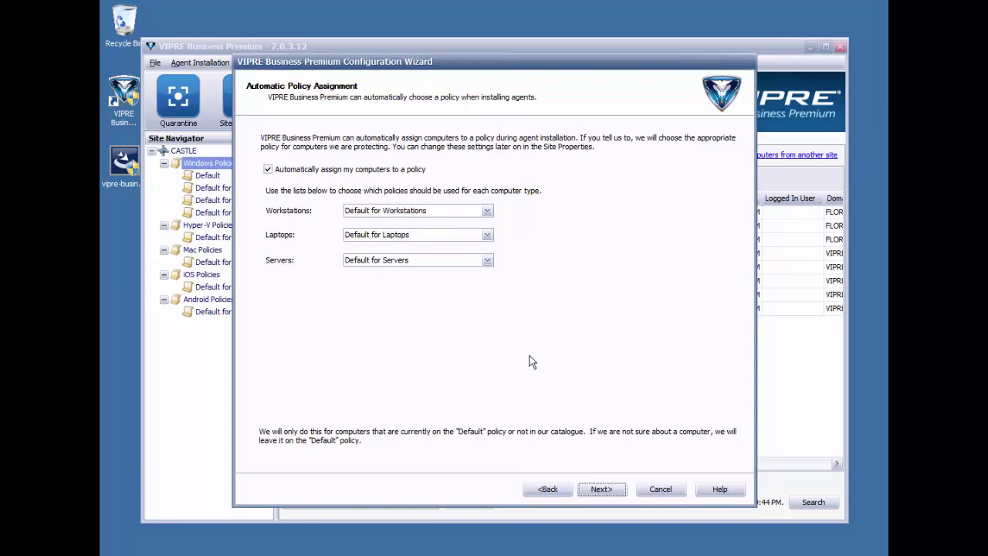
pyautogui.click(487, 212)
pyautogui.click(524, 243)
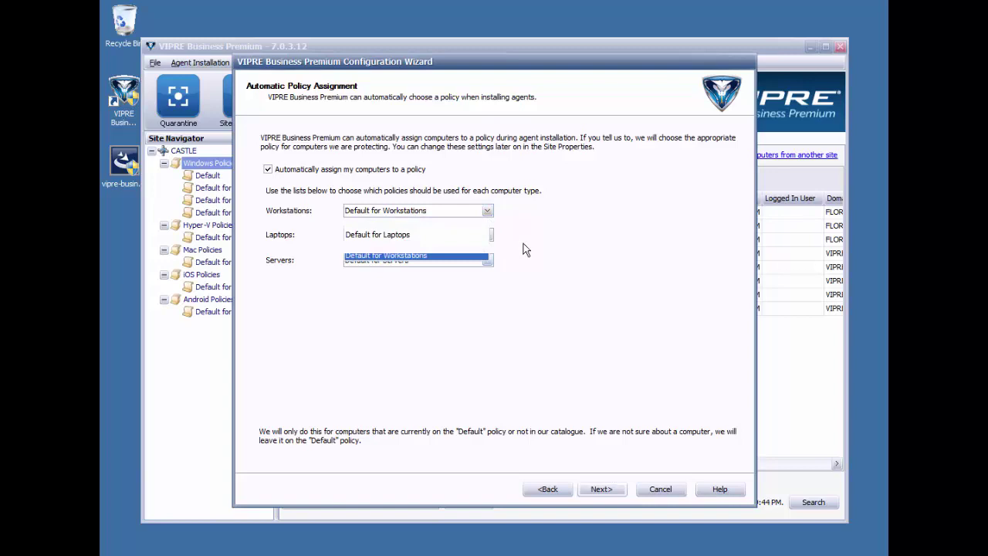
pyautogui.click(487, 260)
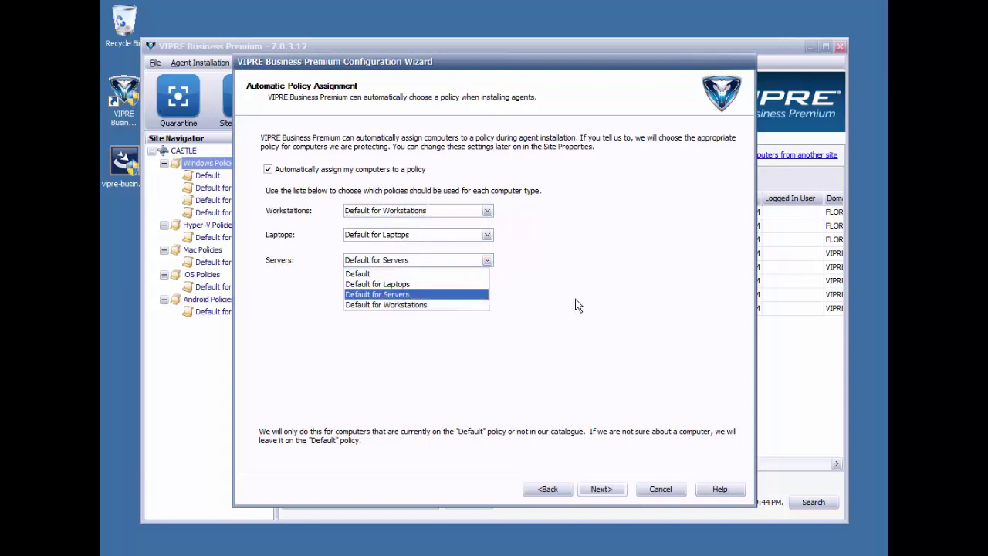
pyautogui.click(531, 299)
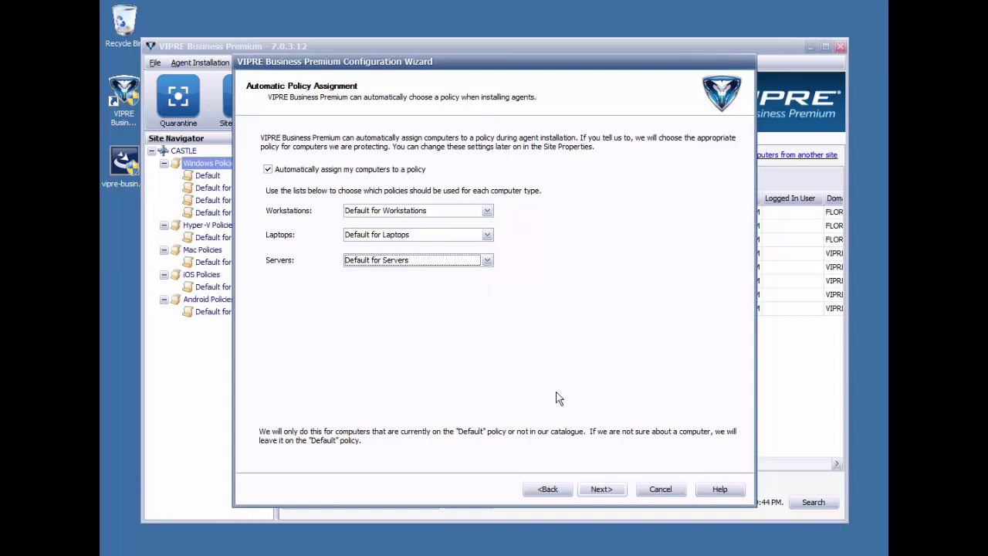
pyautogui.click(616, 488)
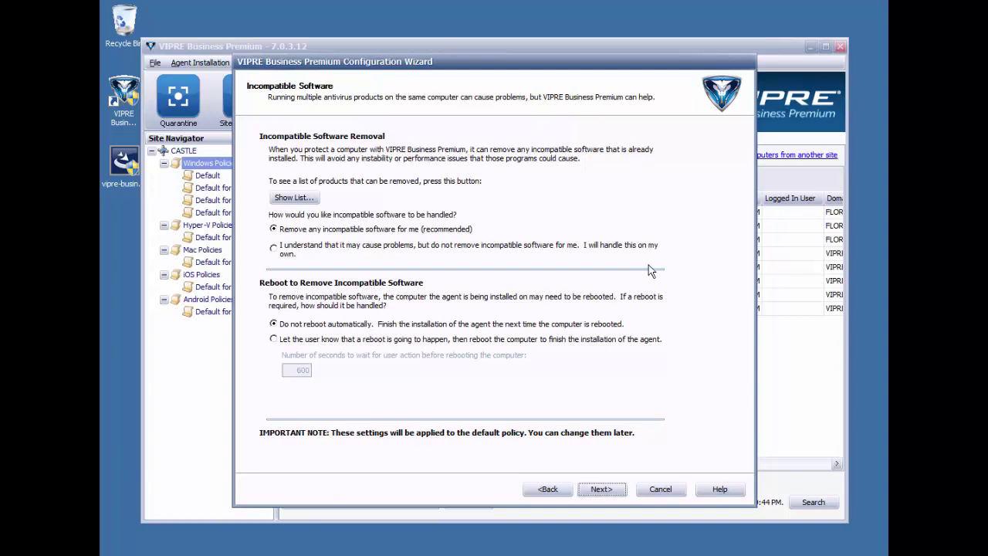
# Review the list of automatically removable competing products and accept the default removal settings
pyautogui.click(321, 200)
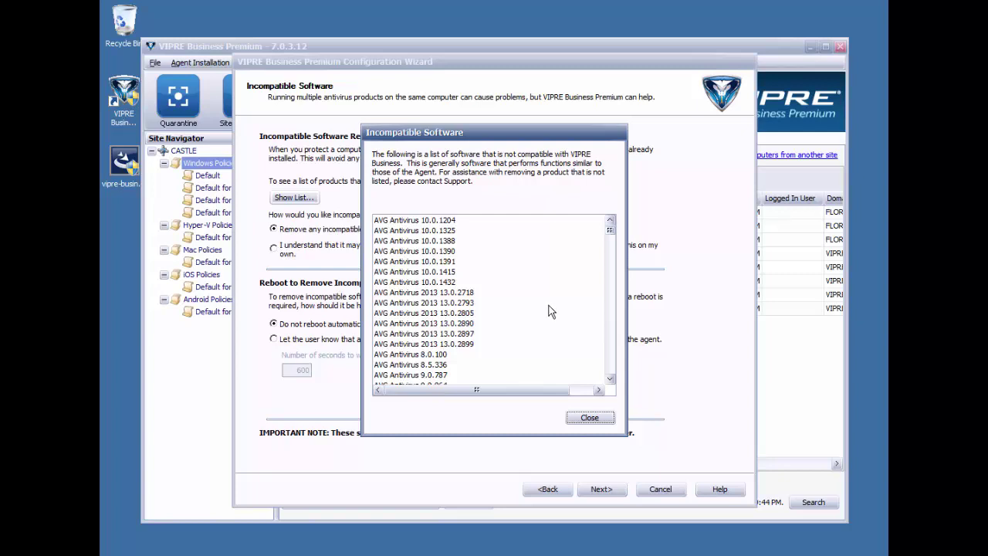
pyautogui.scroll(-3, 531, 278)
pyautogui.scroll(-10, 531, 287)
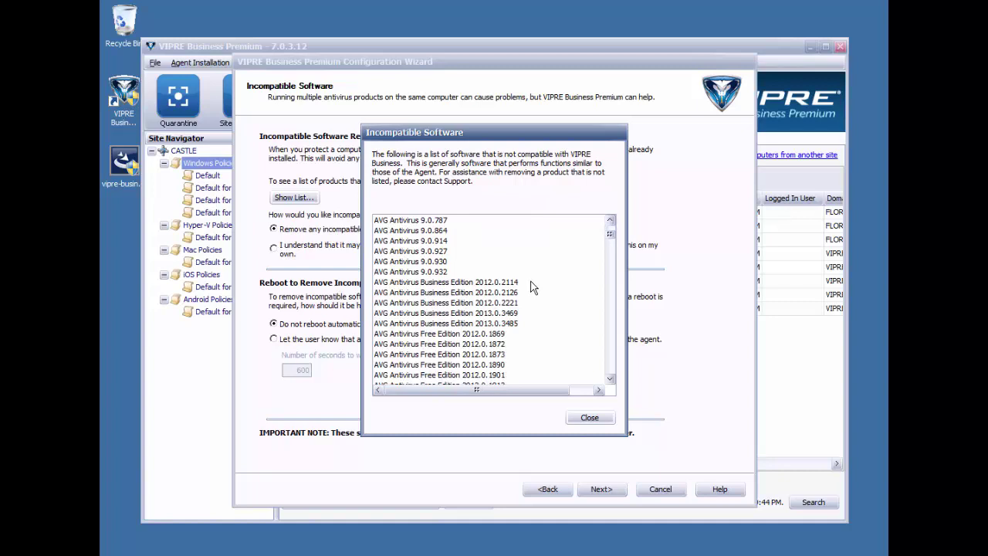
pyautogui.scroll(-4, 531, 287)
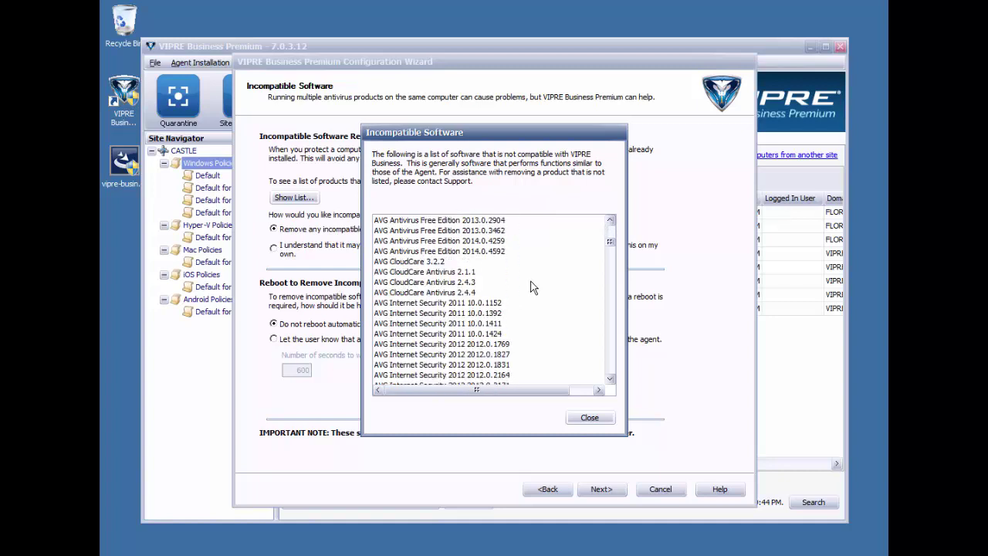
pyautogui.moveTo(614, 257); pyautogui.dragTo(617, 390)
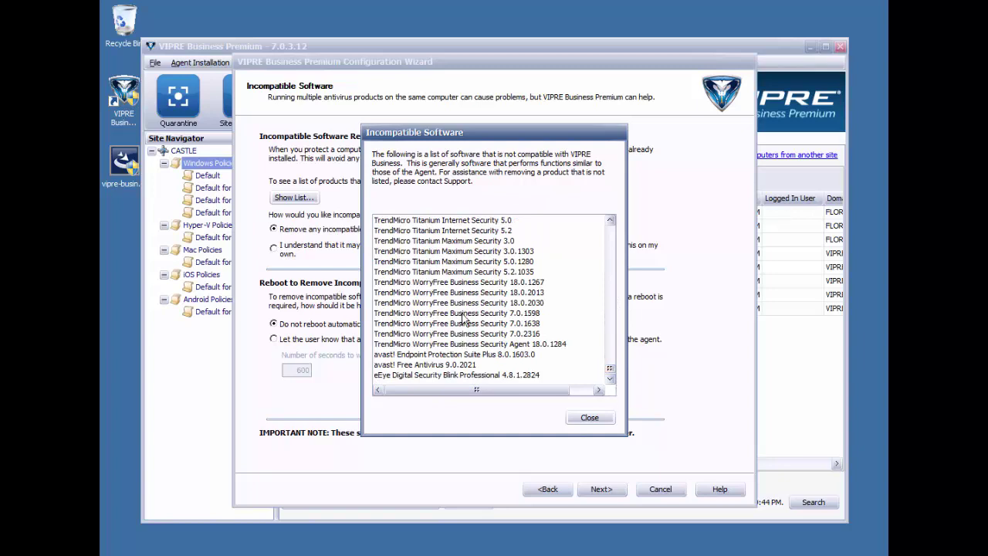
pyautogui.click(591, 418)
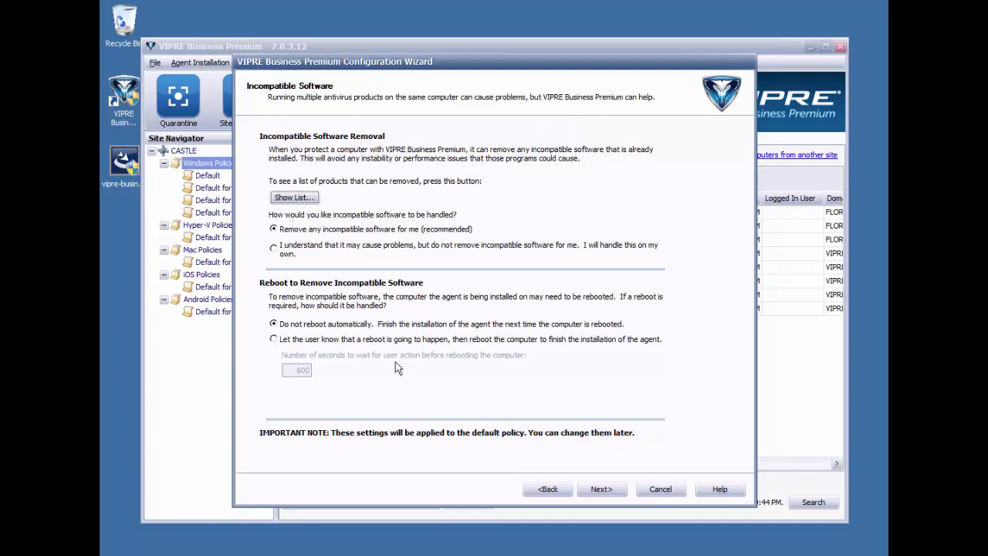
pyautogui.click(603, 489)
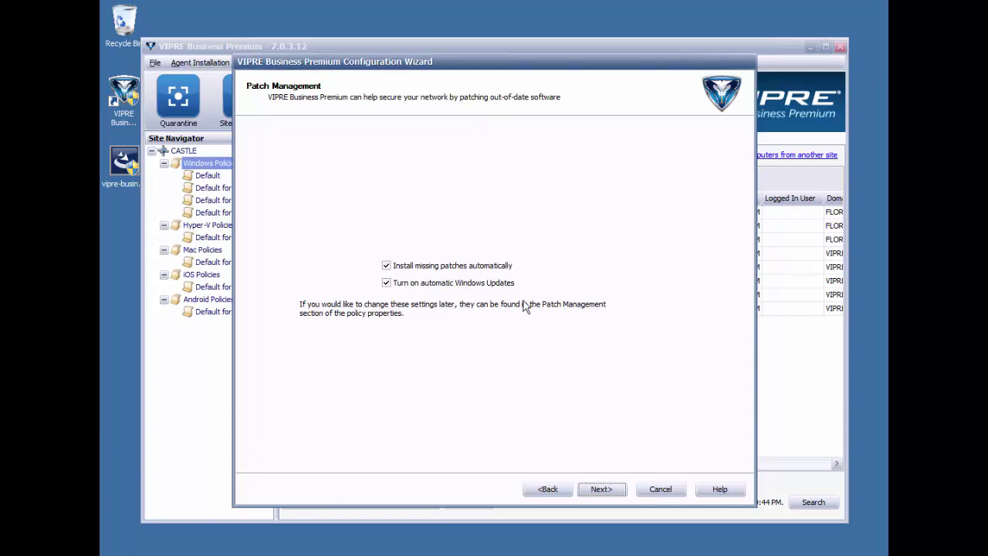
# Disable 'Install missing patches automatically' and 'Turn on automatic Windows Updates', then continue
pyautogui.click(386, 265)
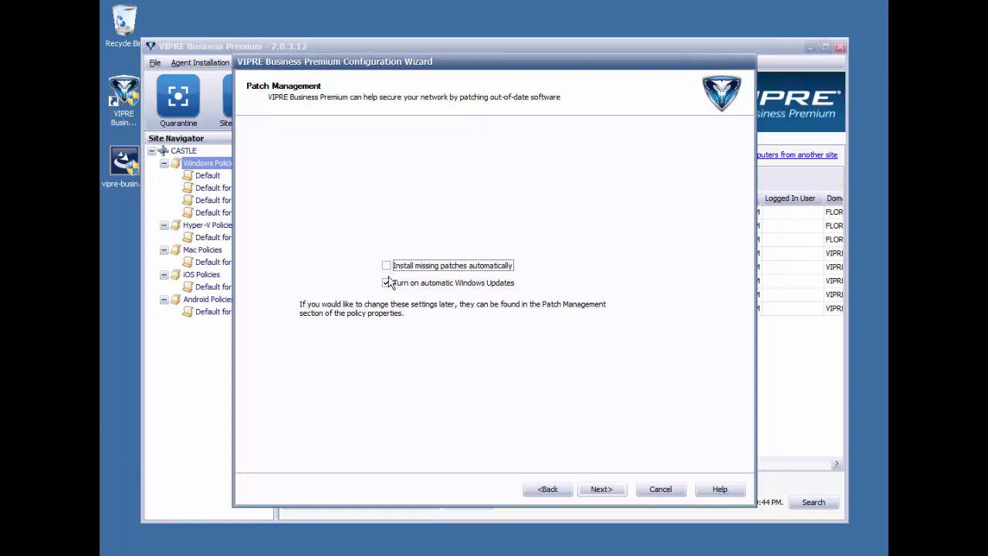
pyautogui.click(387, 283)
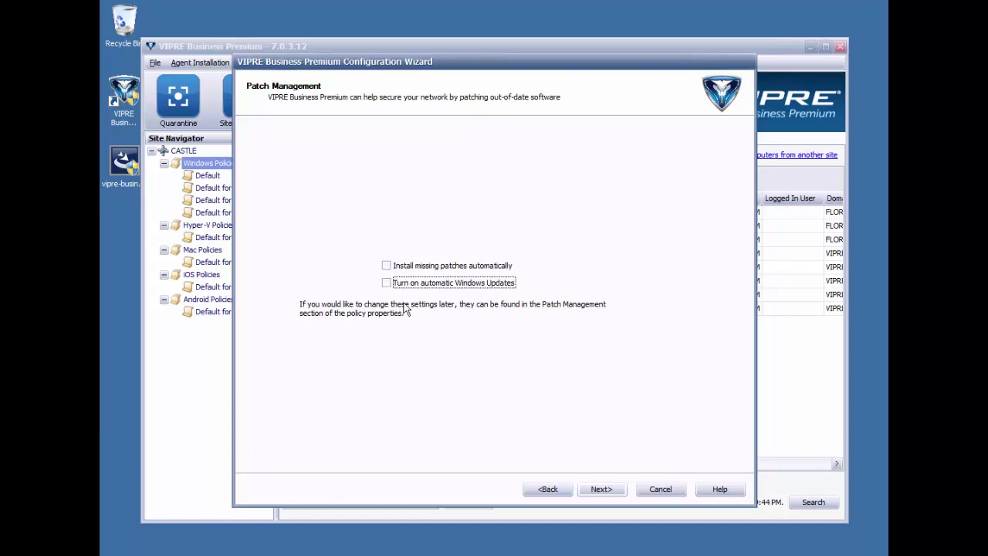
pyautogui.click(600, 490)
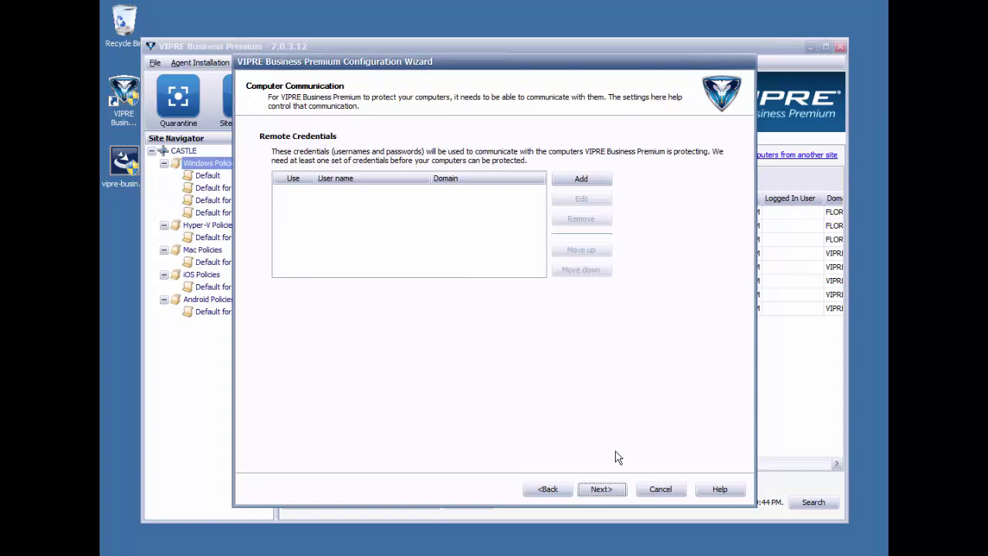
pyautogui.click(591, 178)
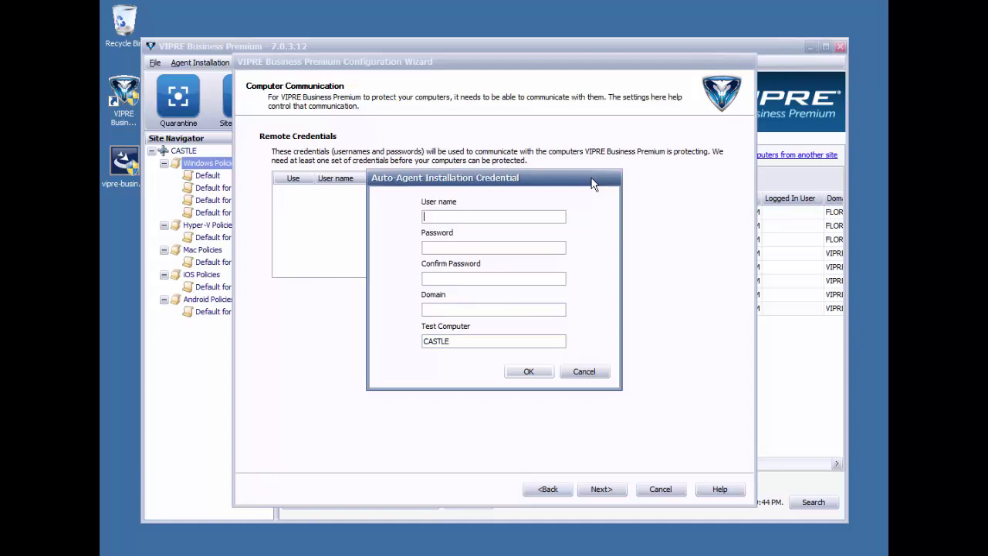
pyautogui.click(597, 372)
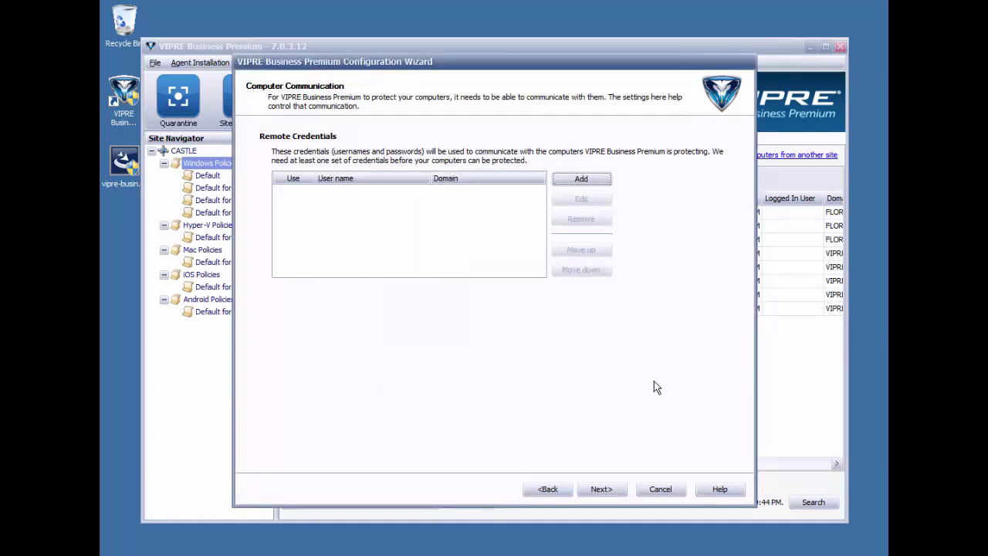
# Skip saving credentials, keep the 1-hour discovery interval, and continue after definitions download
pyautogui.click(618, 488)
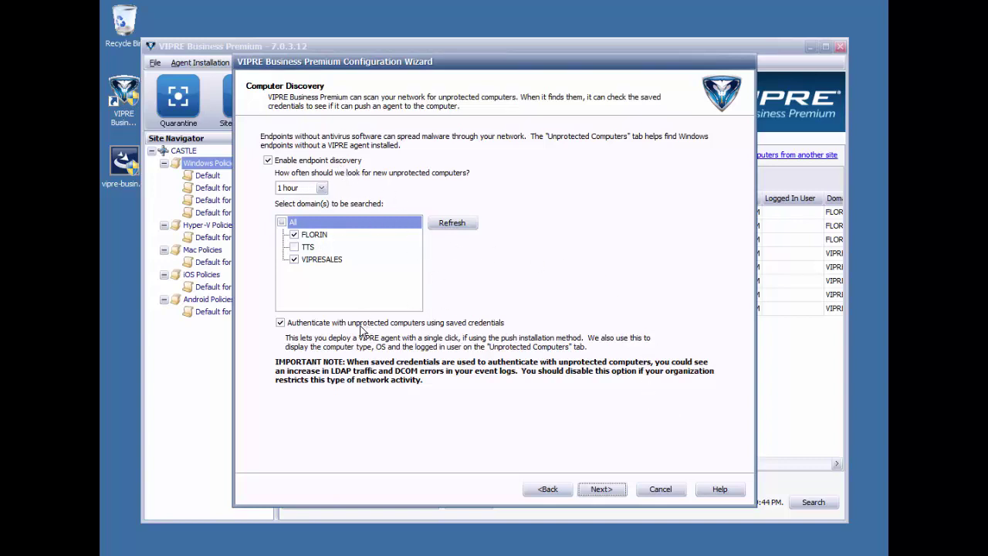
pyautogui.click(321, 188)
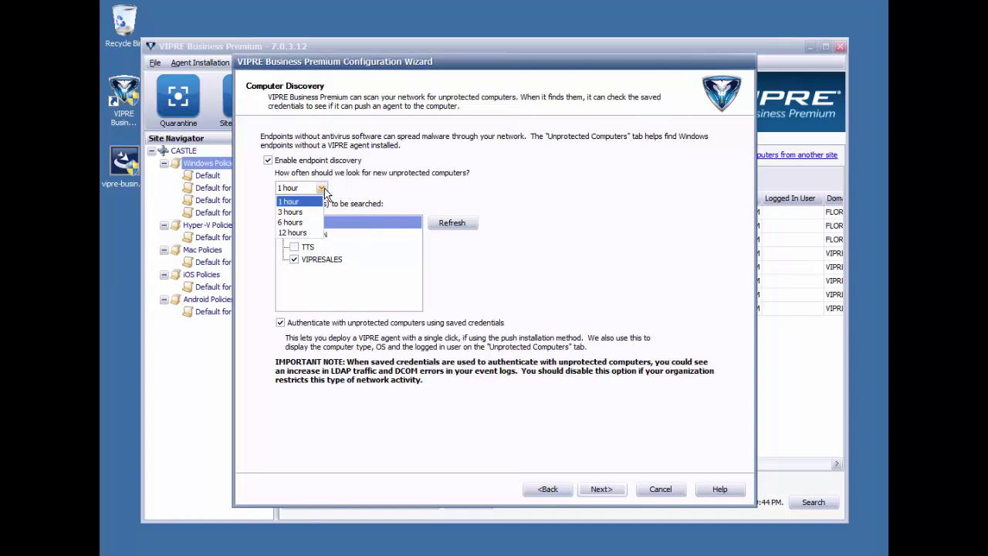
pyautogui.click(323, 190)
pyautogui.click(601, 491)
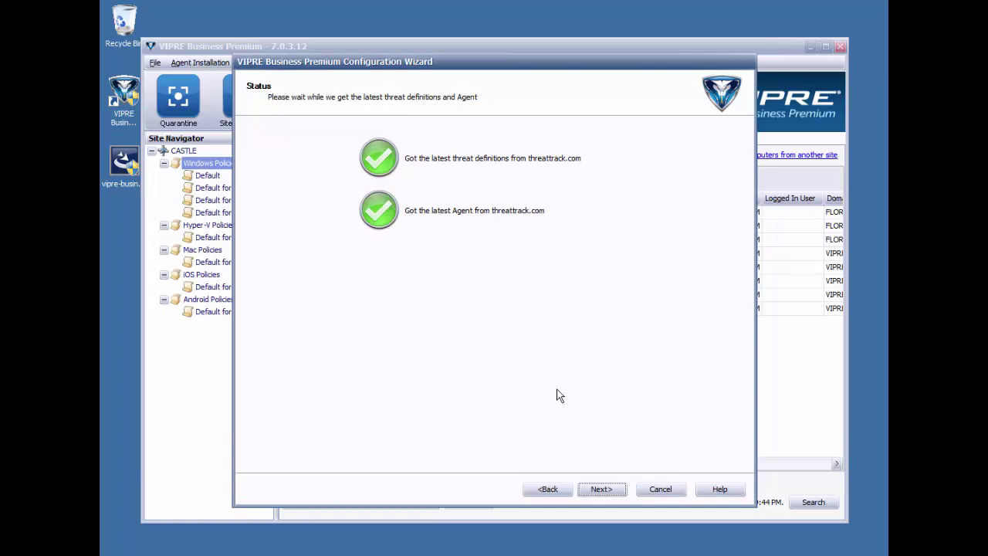
pyautogui.click(602, 489)
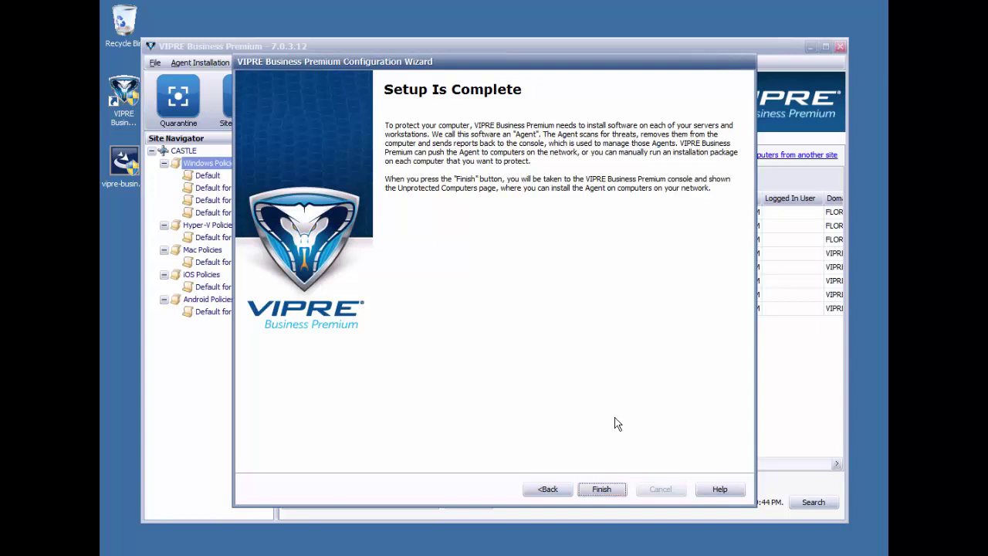
pyautogui.click(614, 492)
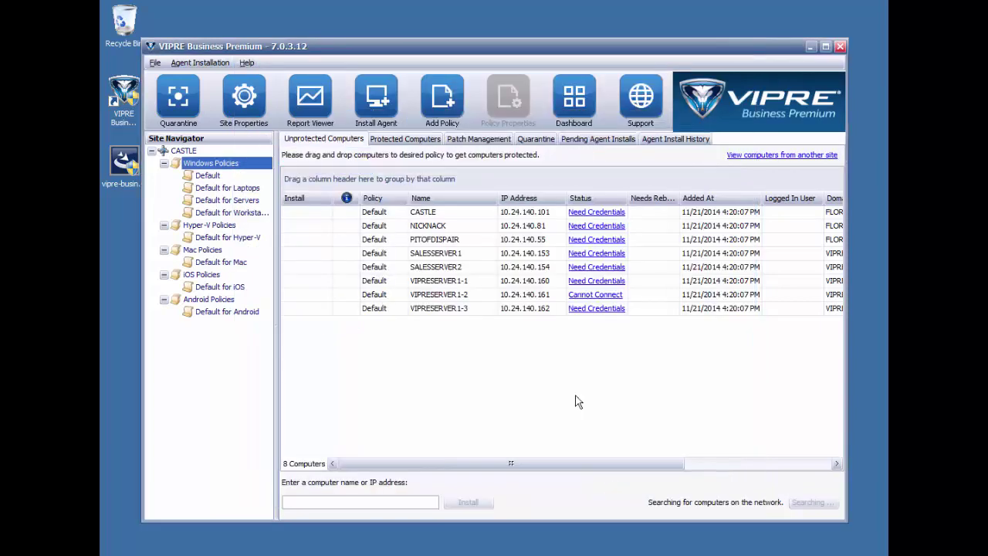